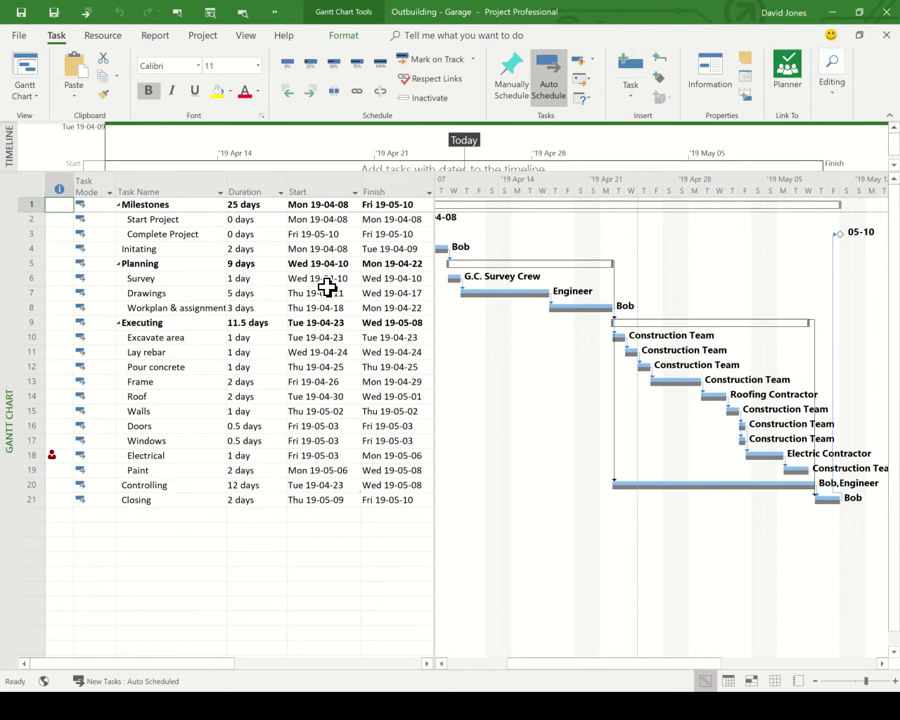
# Check the Milestones start and finish dates, then switch to the Outbuilding - Garage - Bob's Shed schedule
pyautogui.click(336, 204)
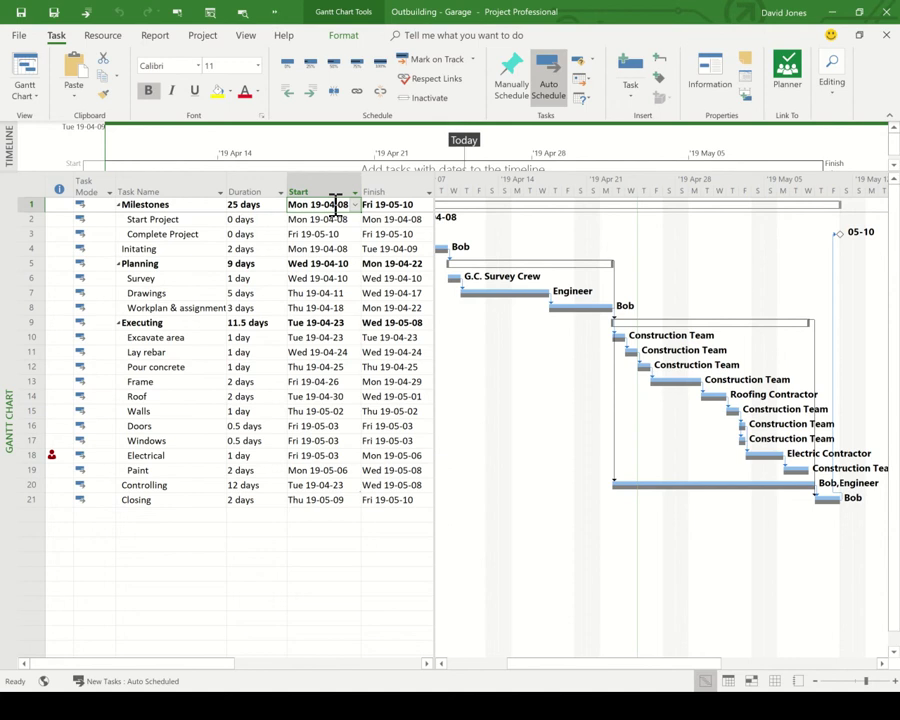
pyautogui.press('Right')
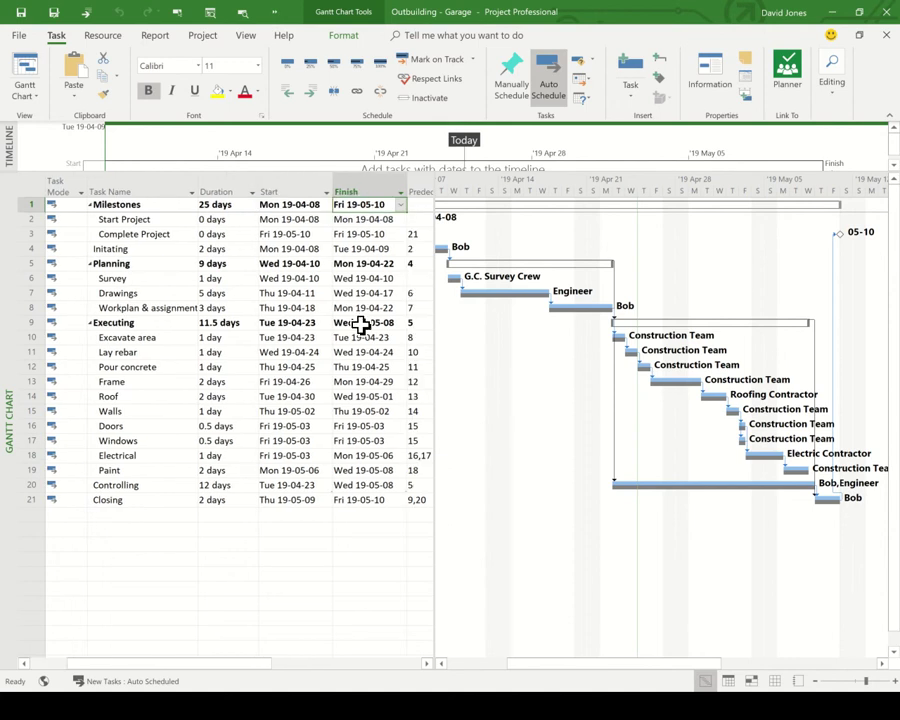
pyautogui.press('Escape')
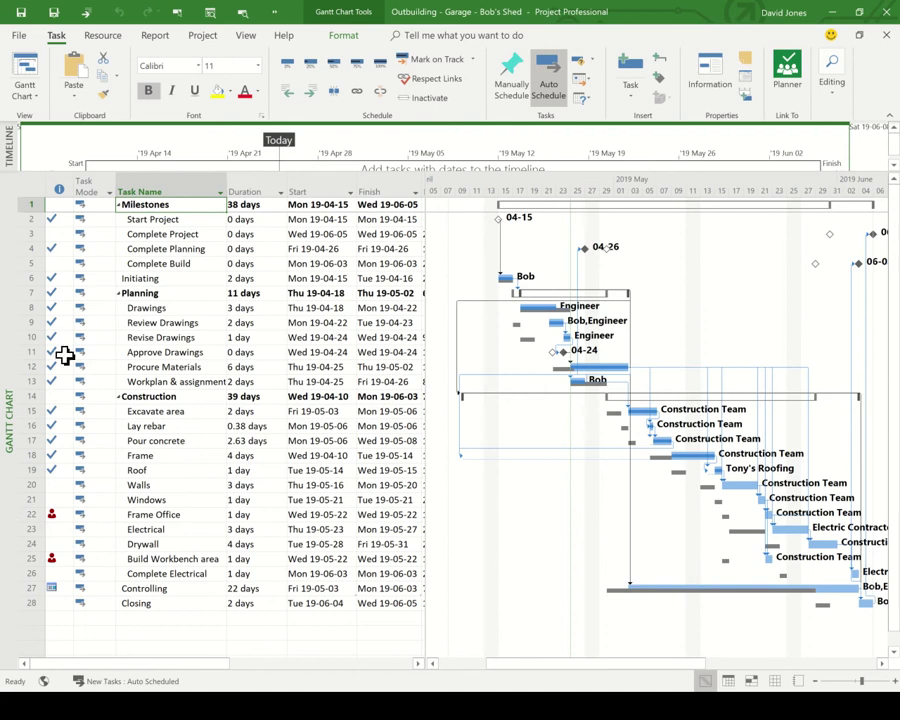
pyautogui.moveTo(64, 355); pyautogui.dragTo(153, 344)
# Compare Bob's Shed against Outbuilding - Garage as the previous version, using Entry tables
pyautogui.click(152, 38)
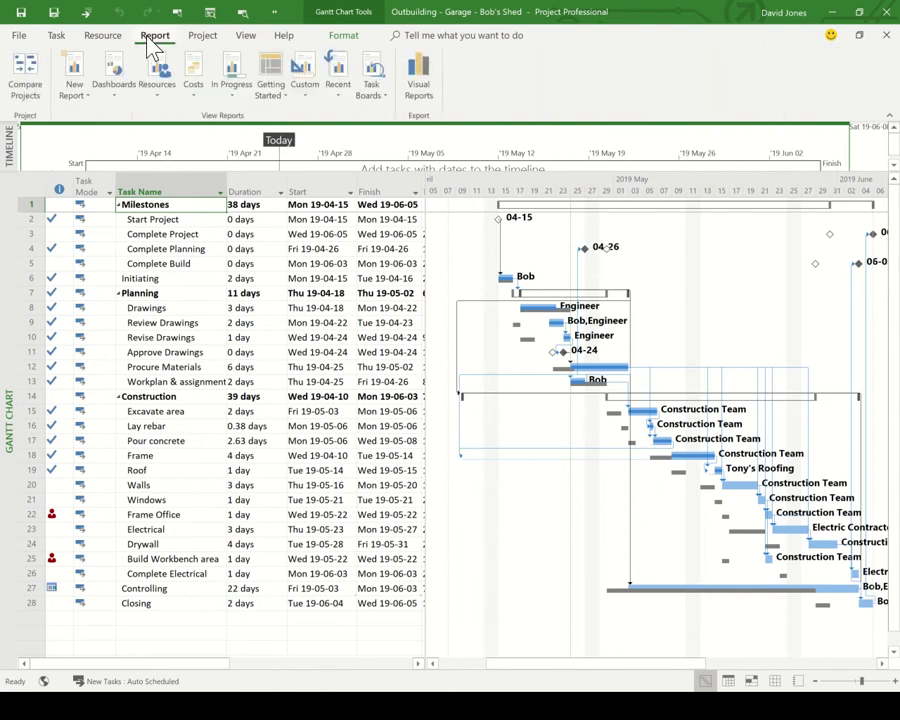
pyautogui.click(25, 75)
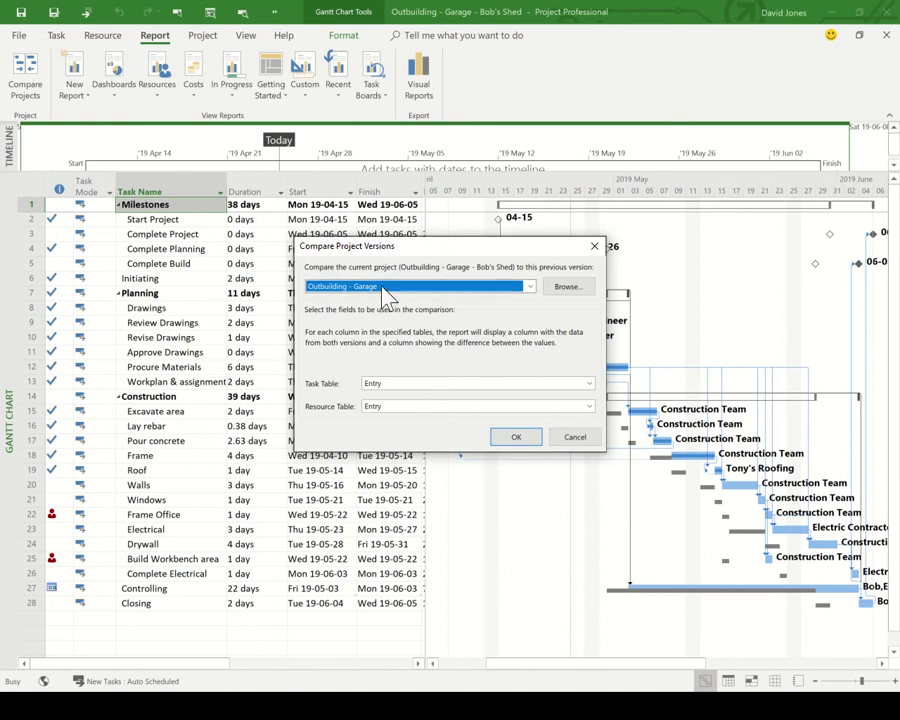
pyautogui.click(395, 392)
pyautogui.click(395, 392)
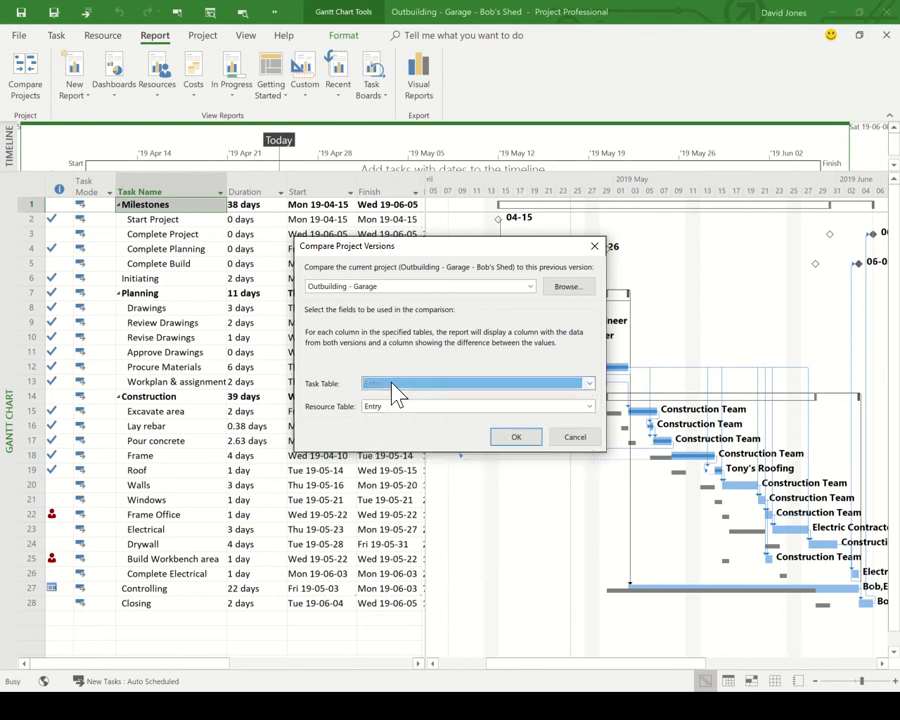
pyautogui.click(512, 438)
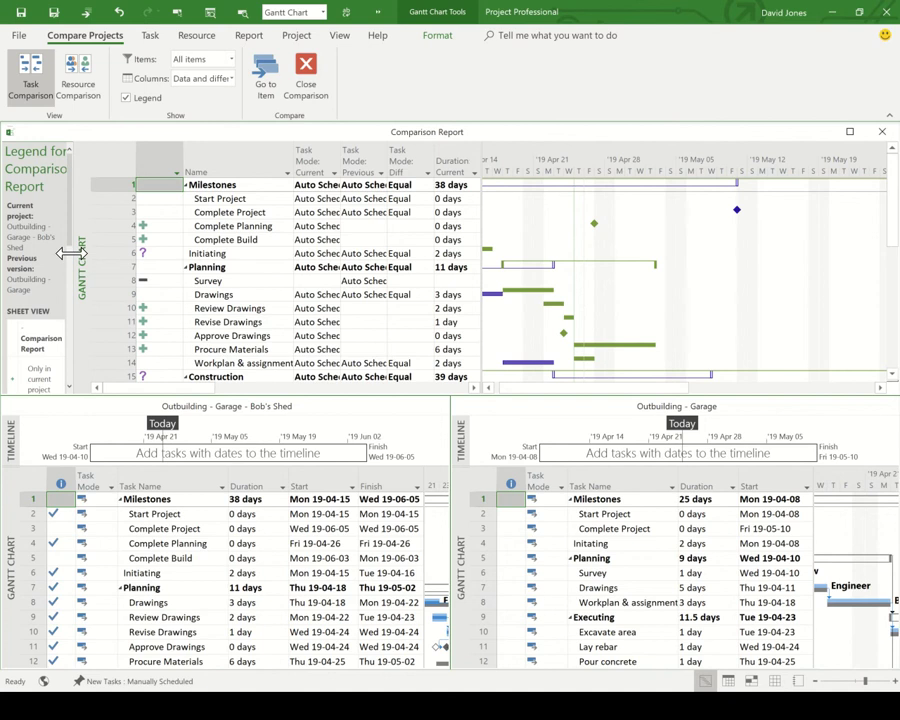
# Widen the legend, narrow the table to enlarge the chart, and scroll it to early April
pyautogui.moveTo(70, 252); pyautogui.dragTo(150, 248)
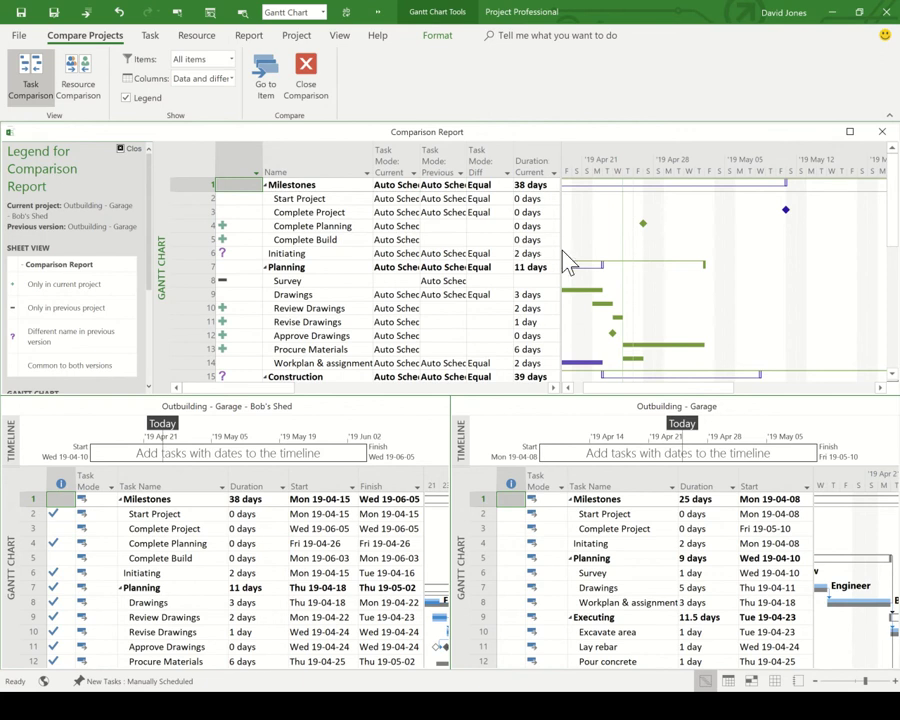
pyautogui.moveTo(560, 250); pyautogui.dragTo(710, 254)
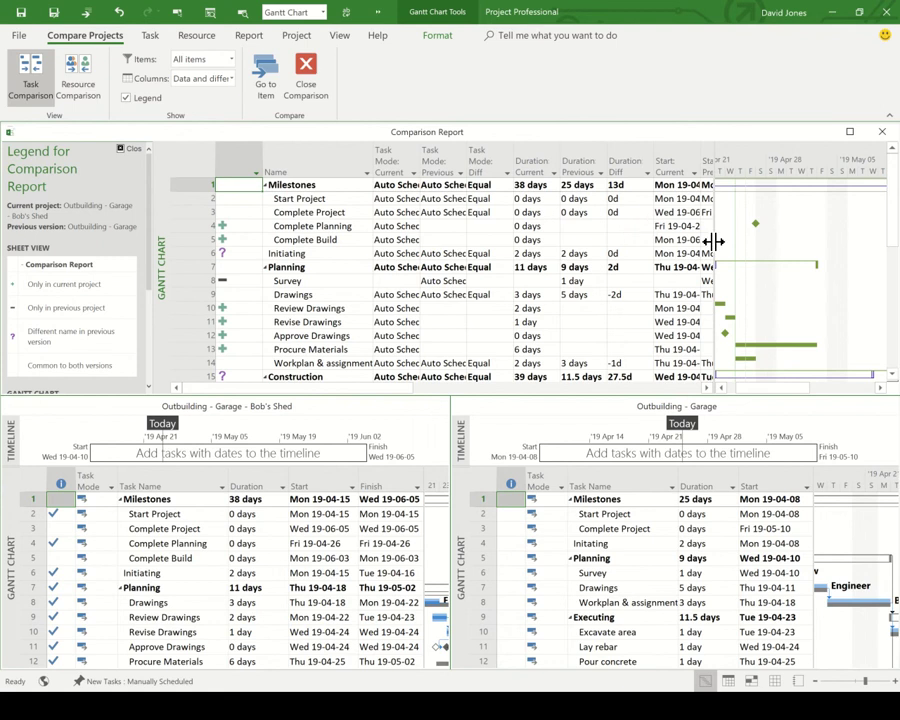
pyautogui.moveTo(716, 238); pyautogui.dragTo(422, 207)
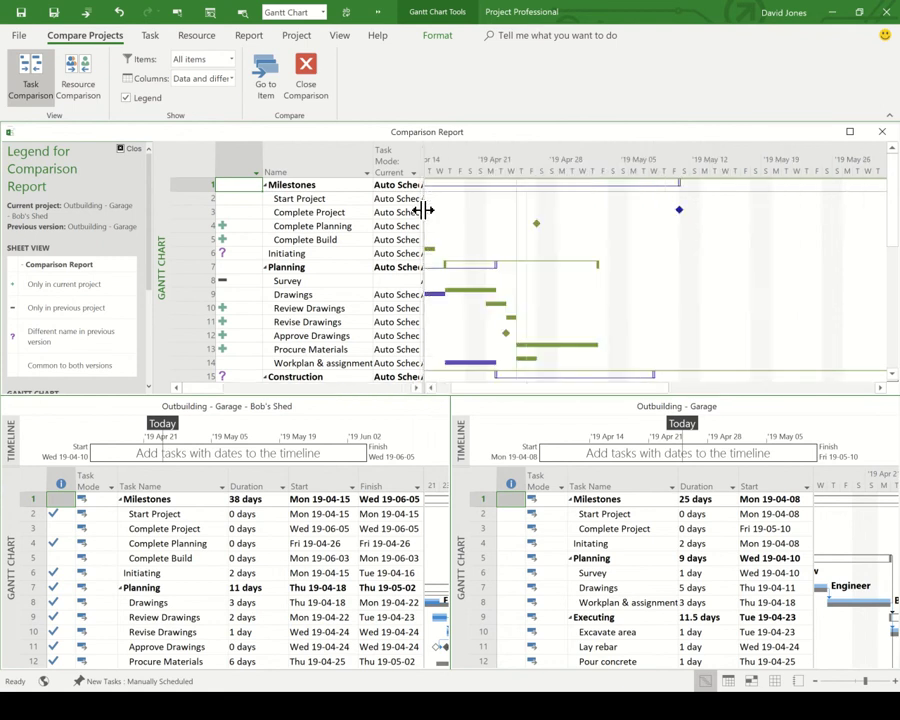
pyautogui.click(431, 388)
pyautogui.click(431, 388)
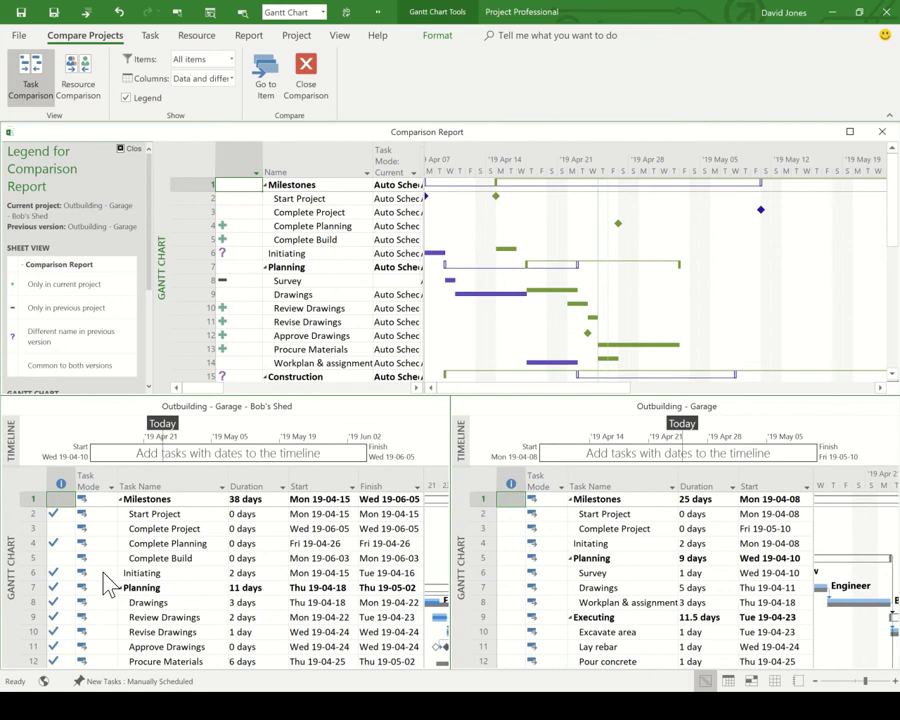
# Select the Walls task in Bob's Shed and use Go to Item to line it up across views
pyautogui.scroll(-4, 100, 588)
pyautogui.click(100, 588)
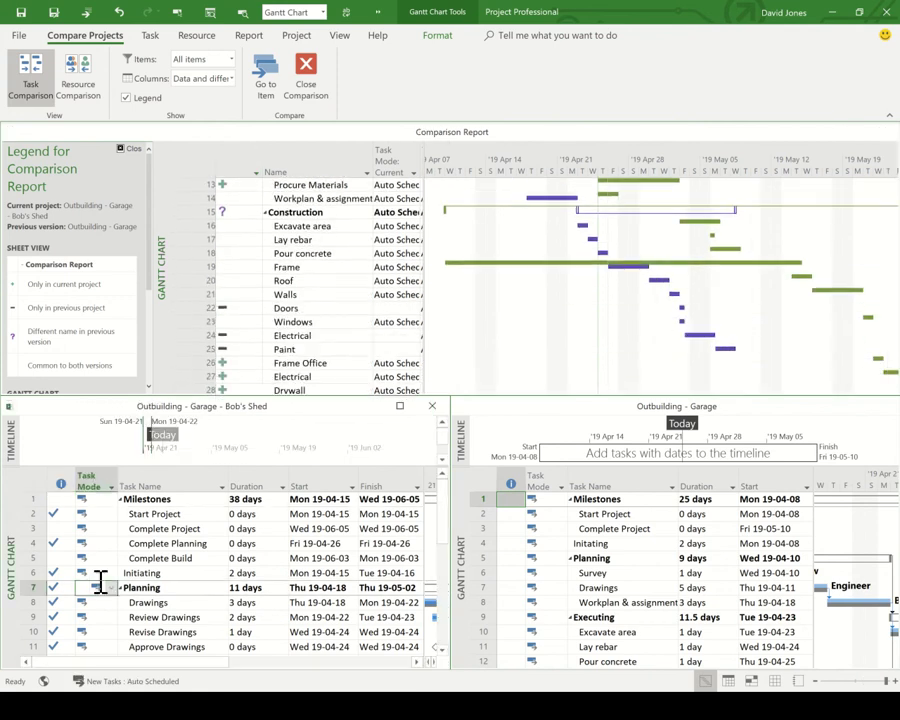
pyautogui.scroll(-1, 99, 584)
pyautogui.scroll(-1, 99, 582)
pyautogui.scroll(-2, 99, 582)
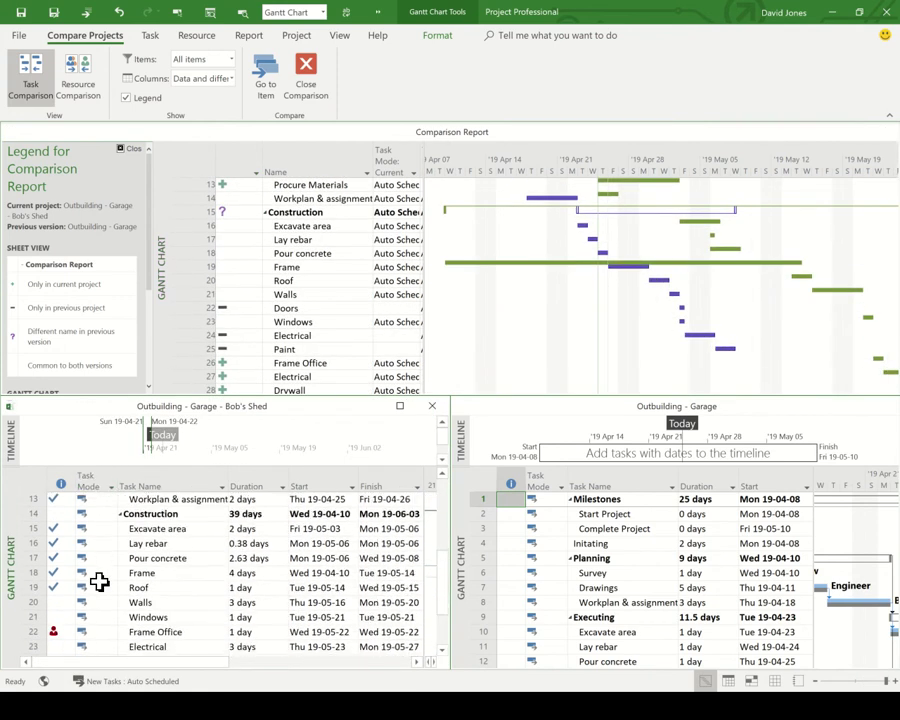
pyautogui.click(96, 602)
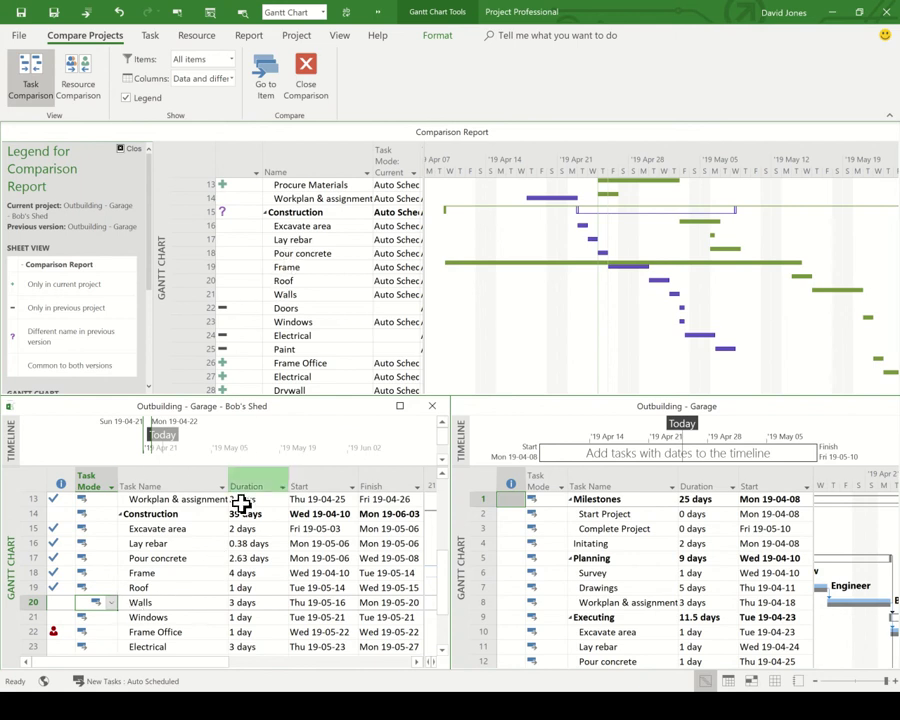
pyautogui.click(265, 70)
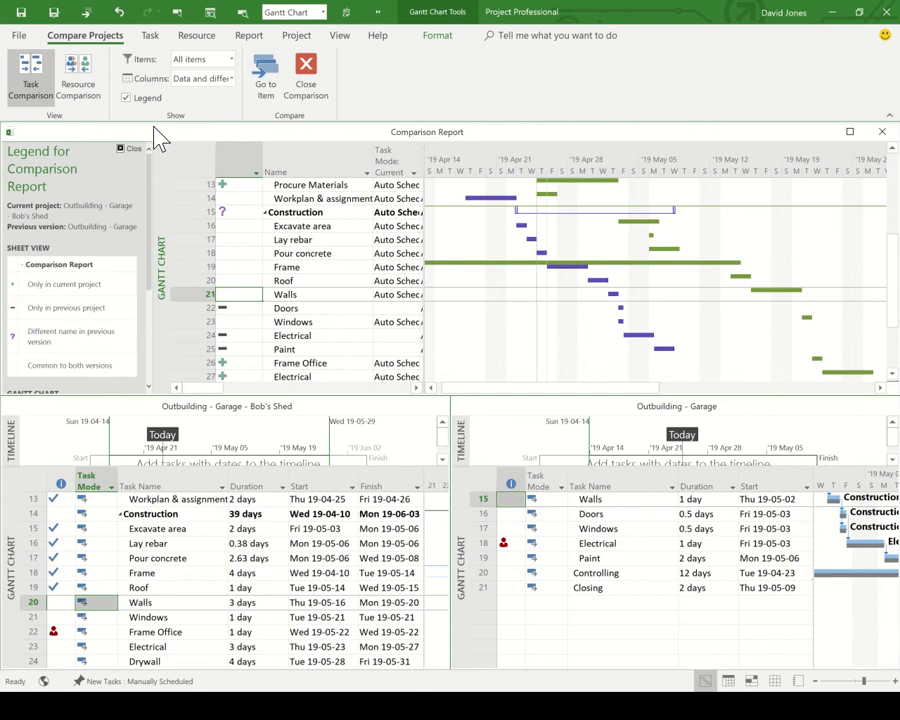
pyautogui.click(72, 72)
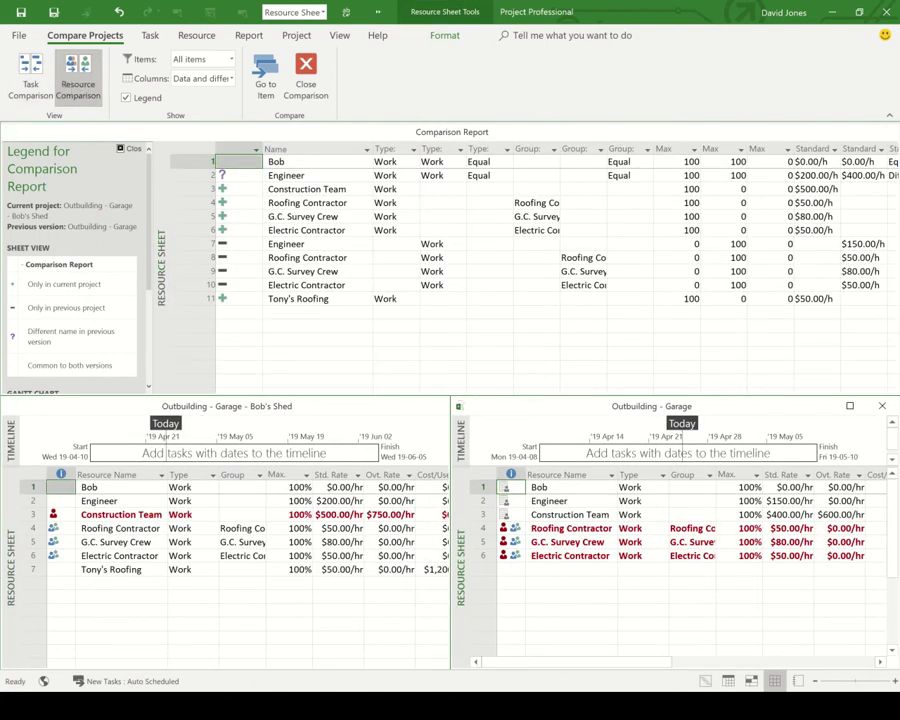
pyautogui.click(33, 86)
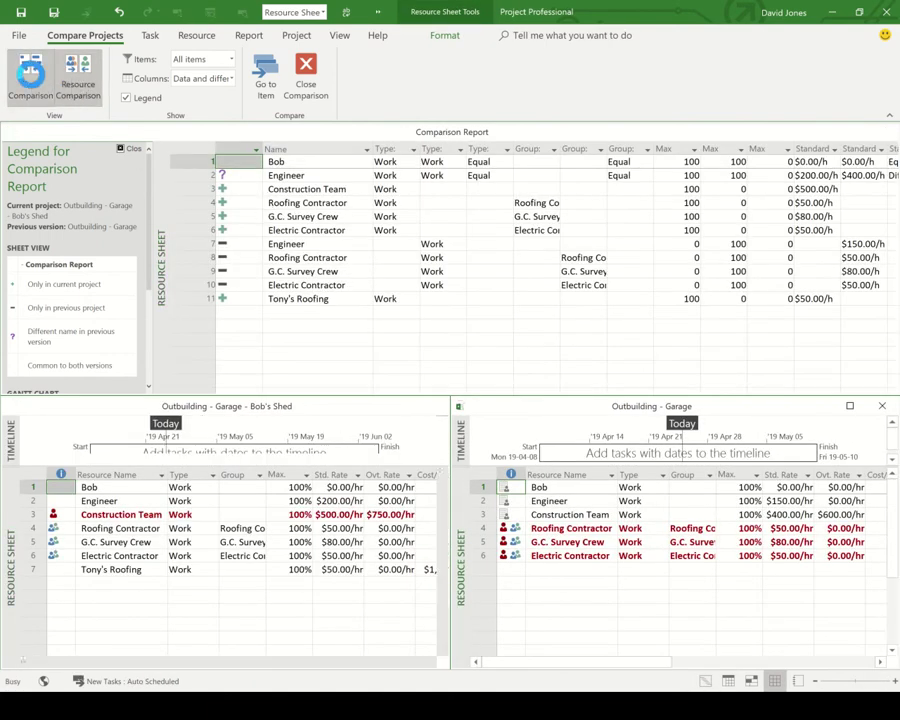